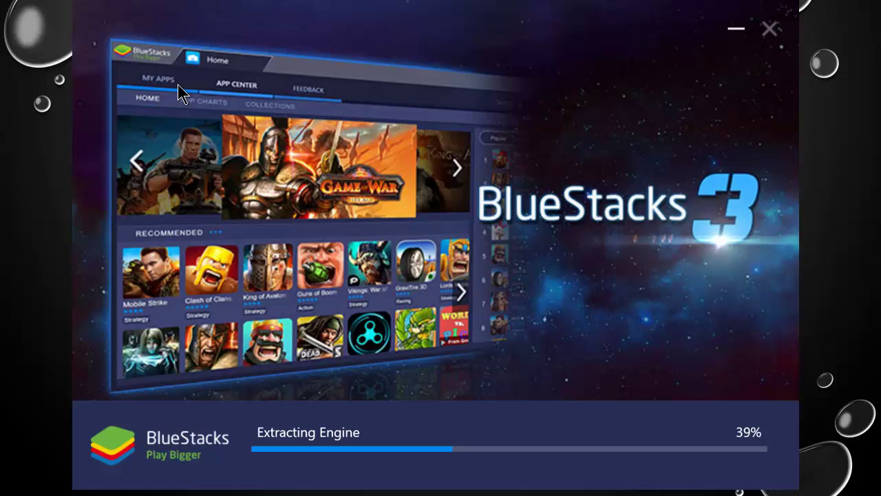
Step: Dismiss the BlueStacks 'Extracting Engine' splash screen to get back to the Windows desktop
key("Escape")
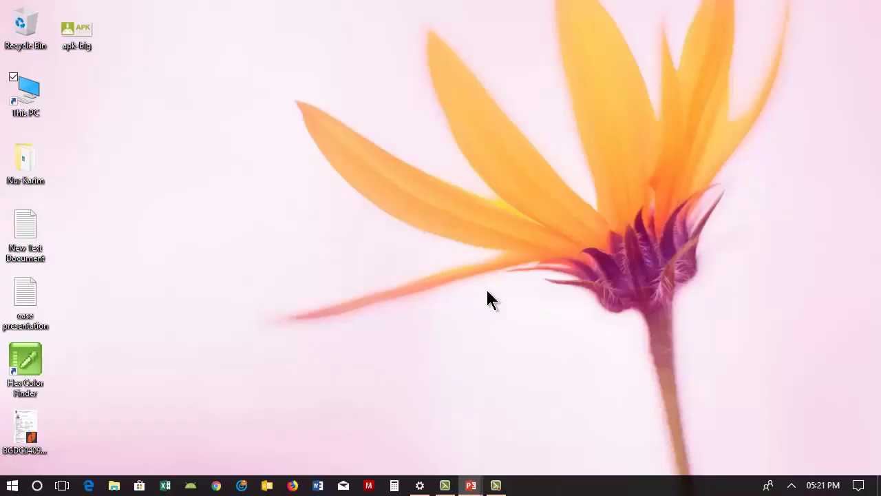
Step: Search Google for 'bluestacks' in Chrome and open the official BlueStacks website
left_click(216, 486)
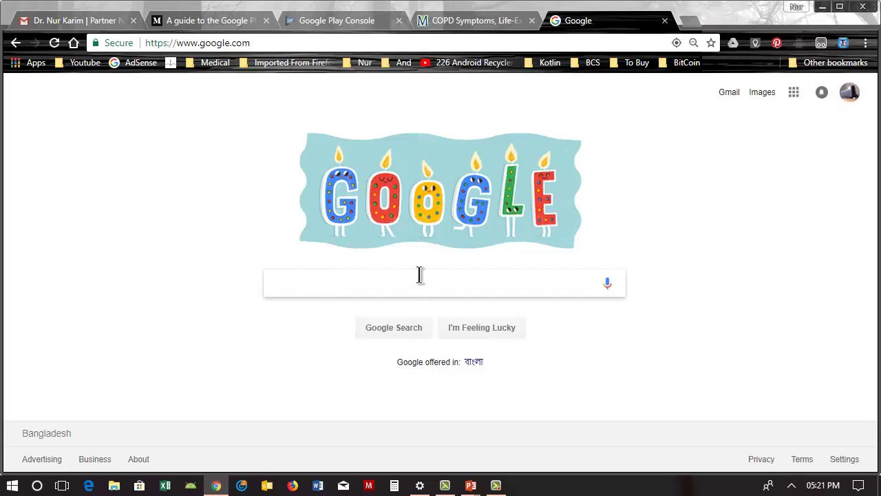
type("b")
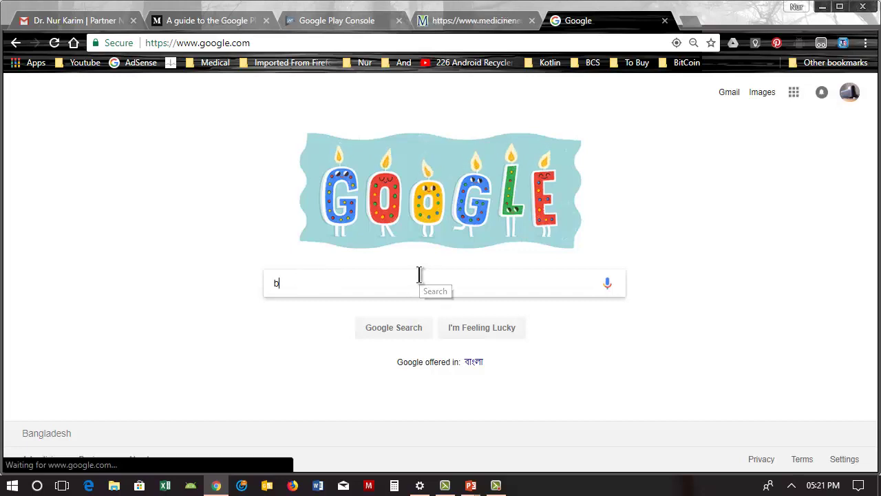
type("lues")
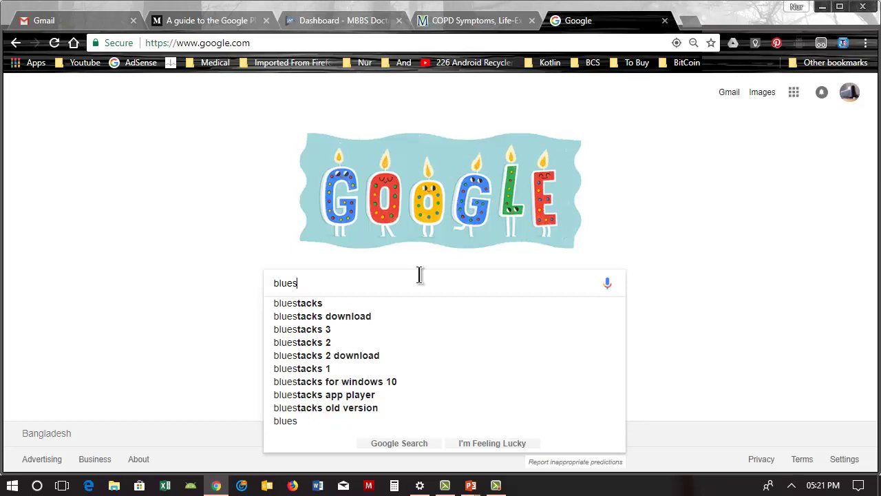
key("Down")
key("Return")
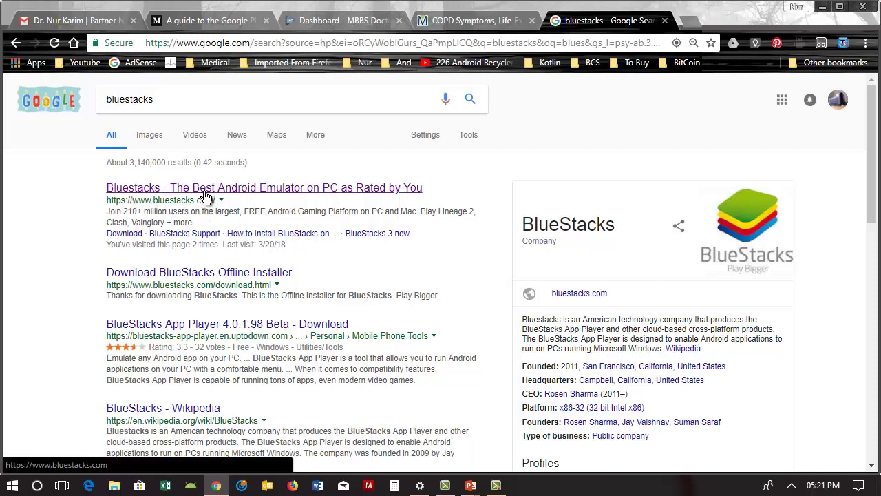
left_click(205, 197)
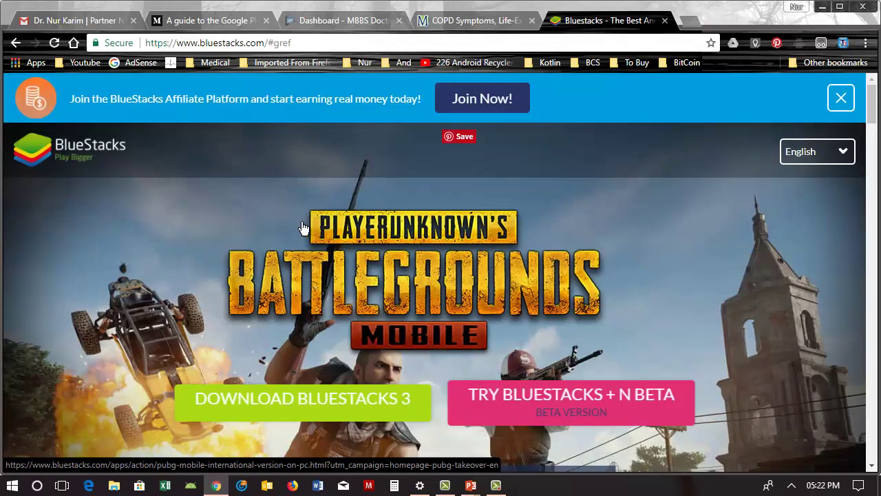
Step: Download the 284 MB BlueStacks 3 installer from bluestacks.com, then show the desktop
scroll(260, 246, "down", 2)
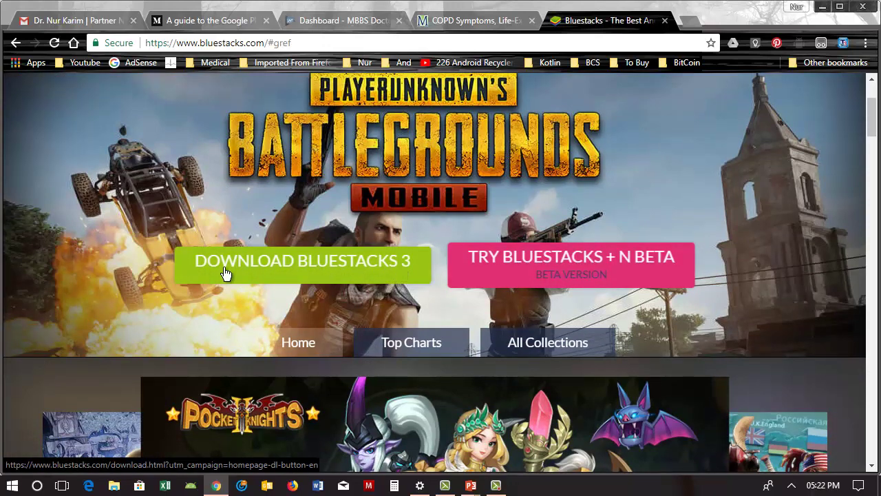
left_click(327, 273)
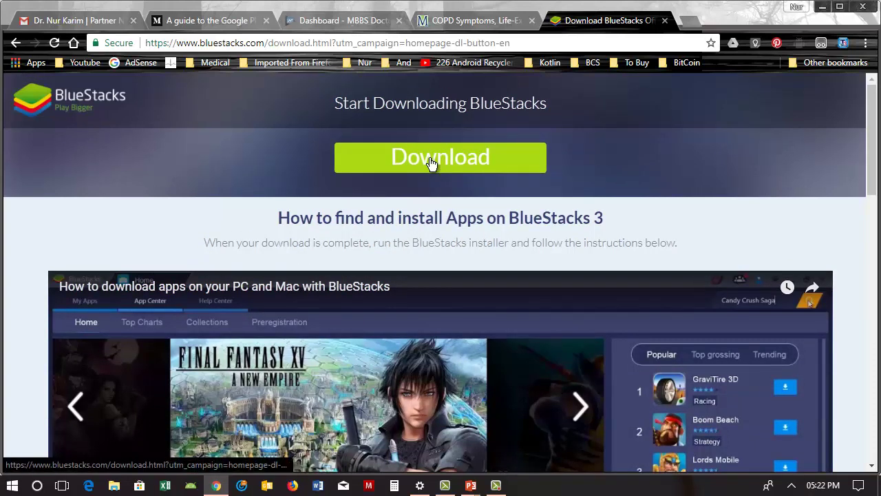
left_click(430, 163)
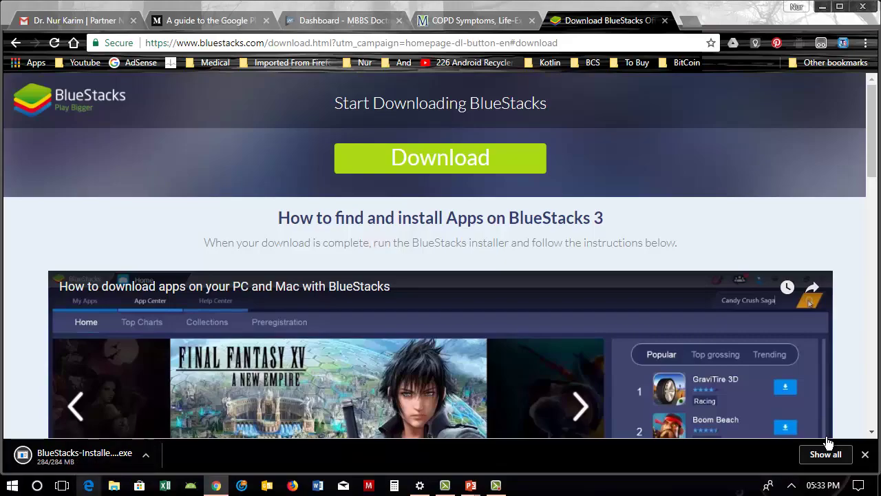
key("super+d")
Step: Run the desktop BlueStacks installer, install it, and launch BlueStacks to the 'Got Google?' prompt
key("Right")
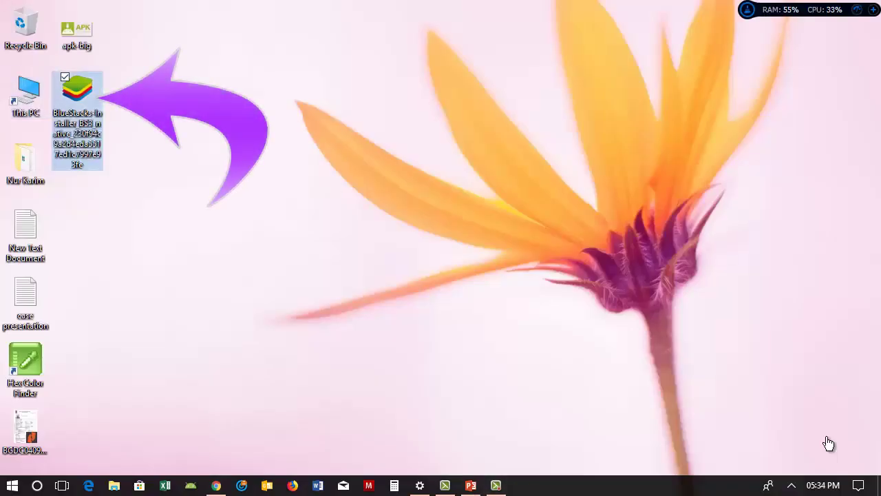
key("Return")
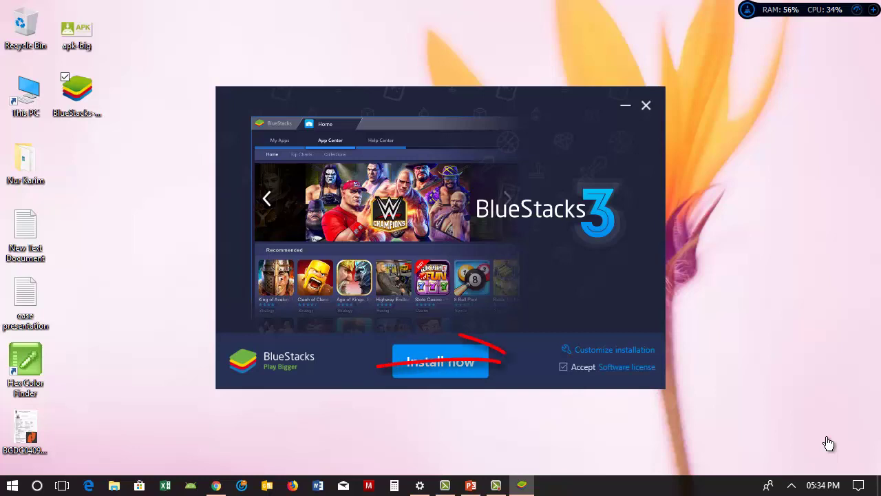
key("Return")
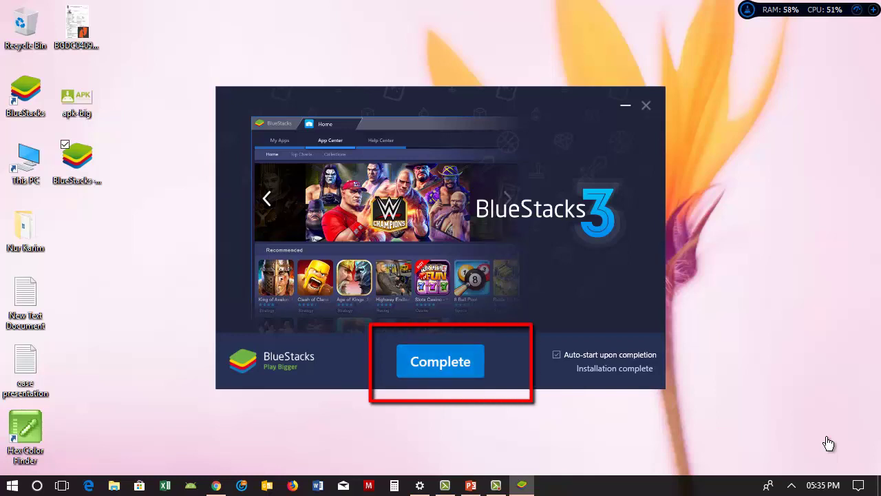
key("Return")
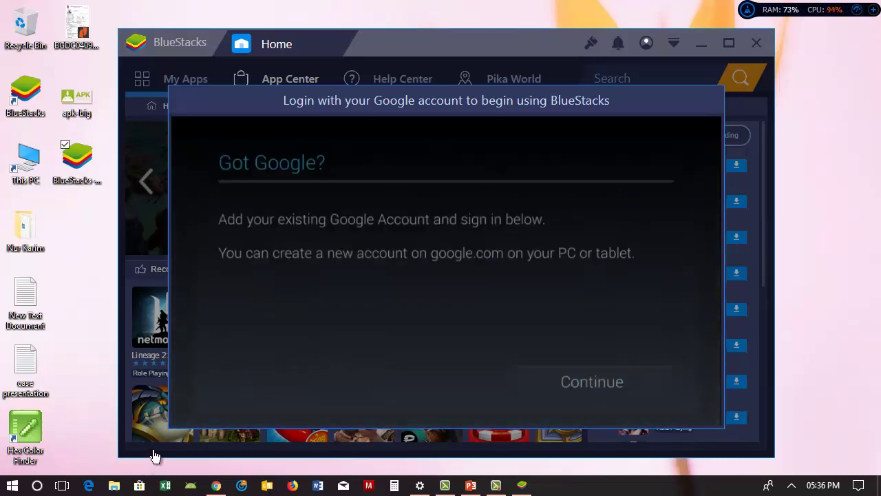
Step: Sign in to BlueStacks with the Google account's e-mail address and password
key("Return")
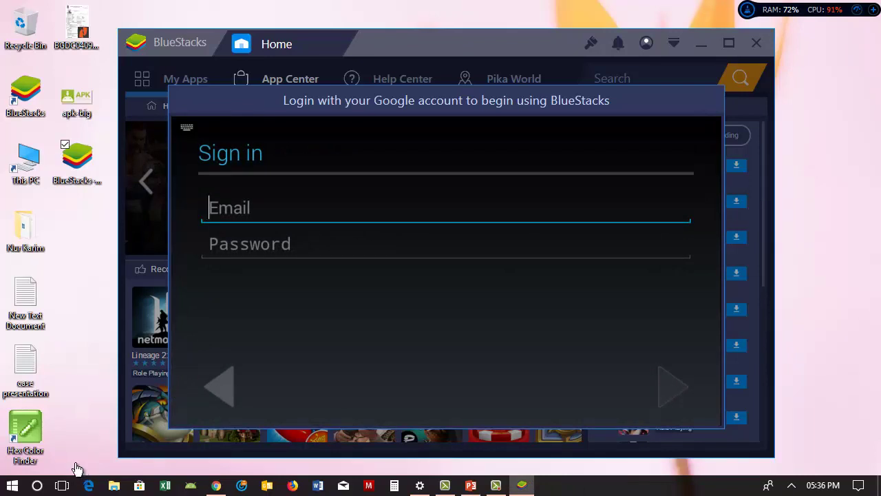
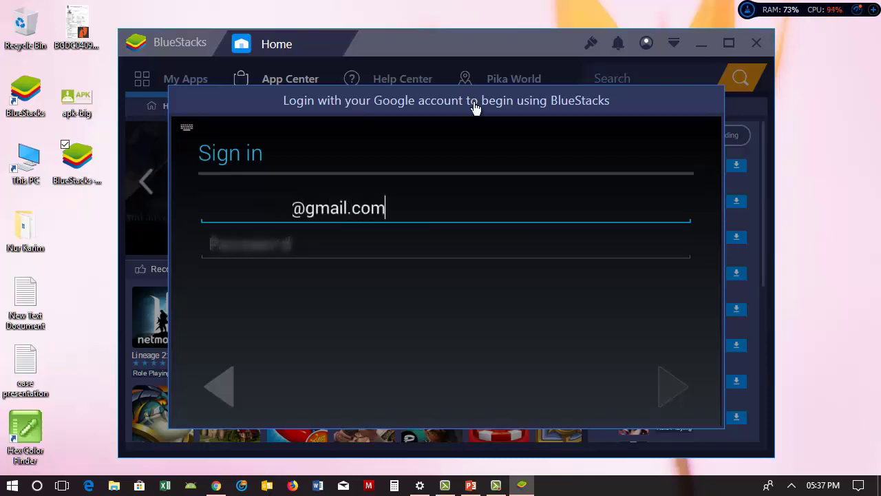
key("Tab")
type("a*****")
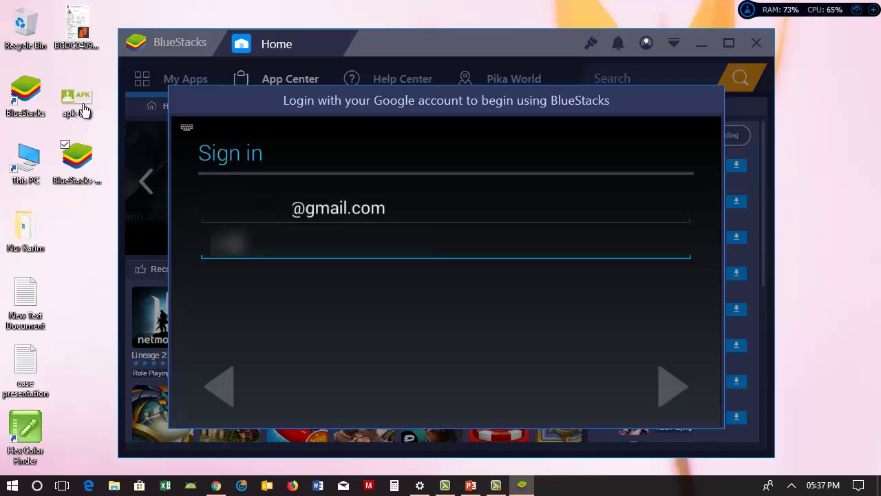
type("**")
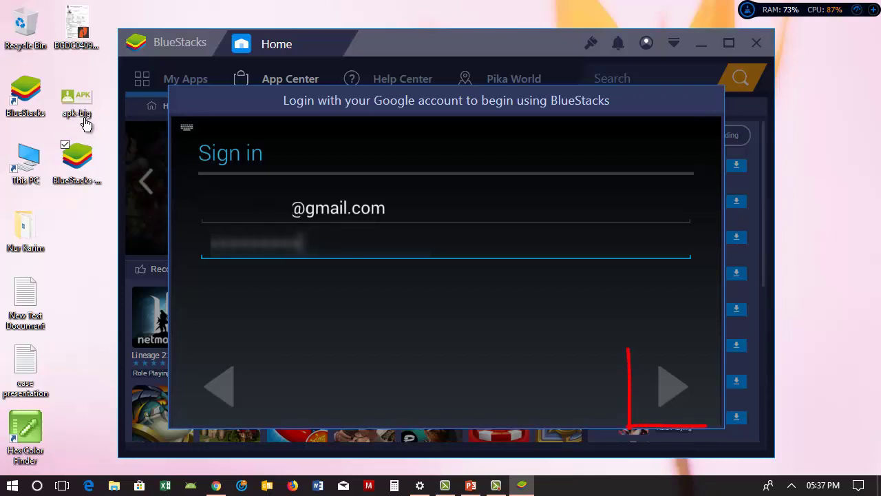
key("Return")
key("Return")
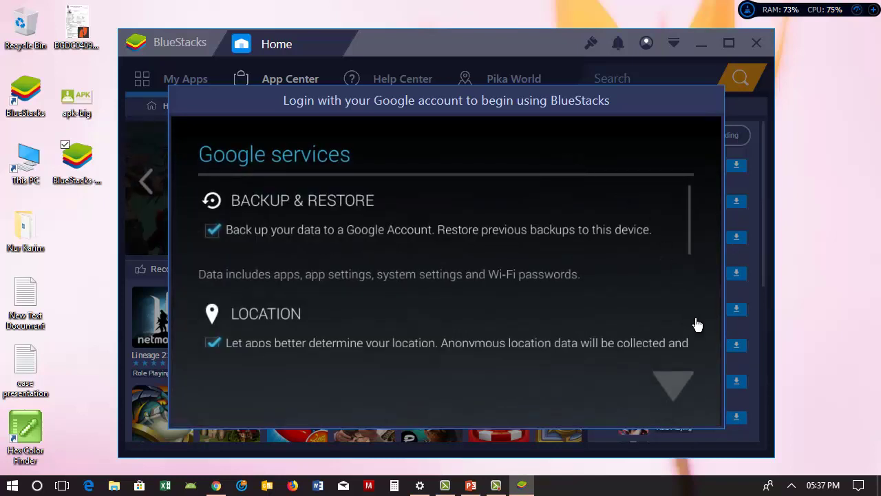
Step: Leave every Google services option checked and finish setup to reach the App Center home
scroll(680, 313, "down", 5)
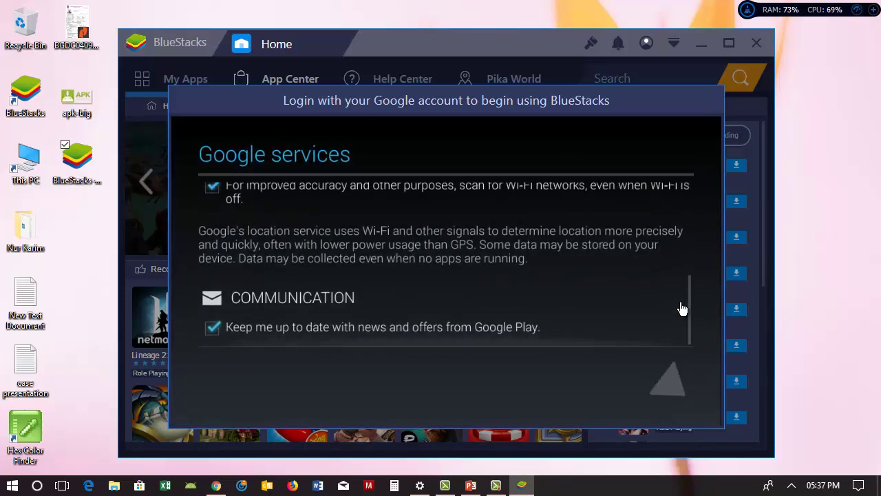
scroll(680, 312, "up", 5)
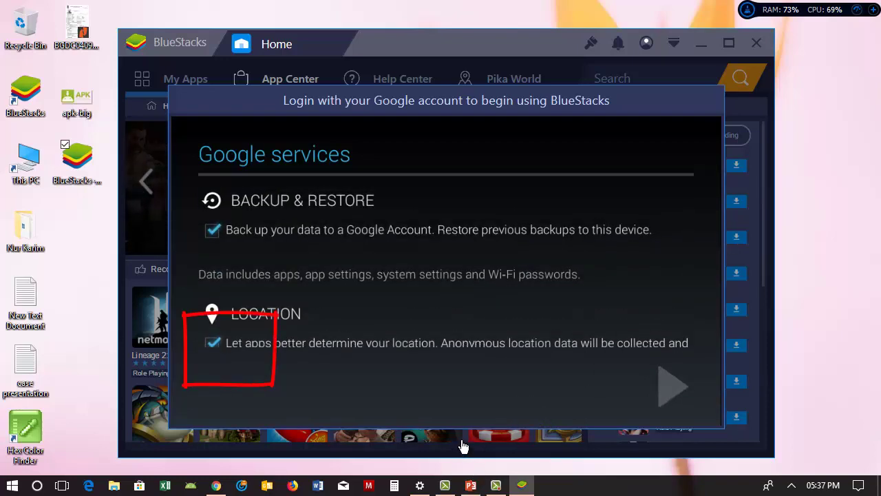
scroll(484, 414, "down", 5)
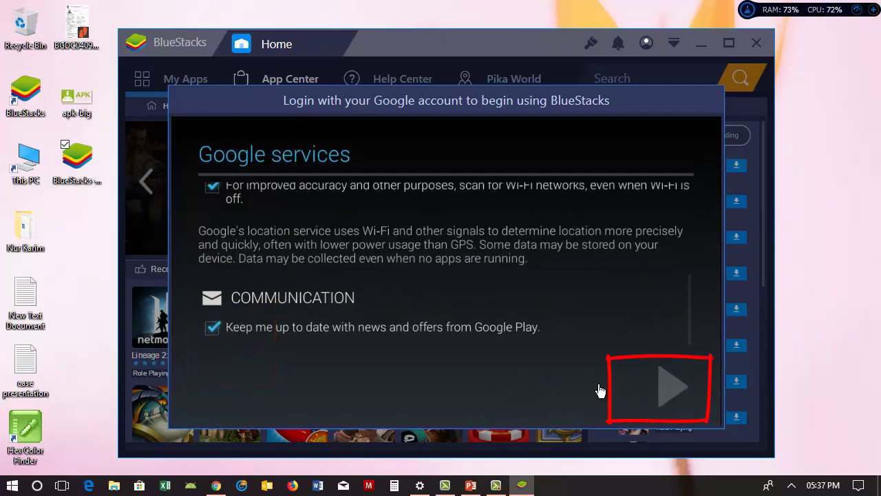
left_click(717, 417)
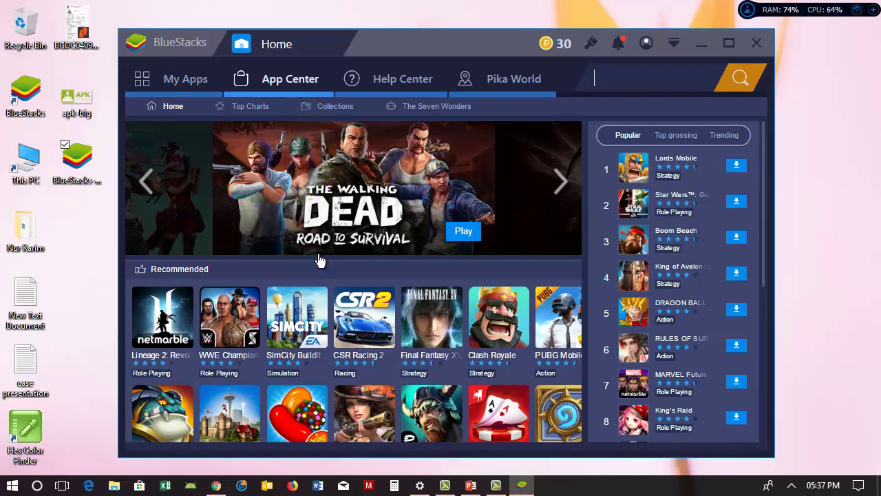
Step: Search the App Center for 'mbbs doctor' and open the MBBS Doctor app's store page
type("mbbs doctor")
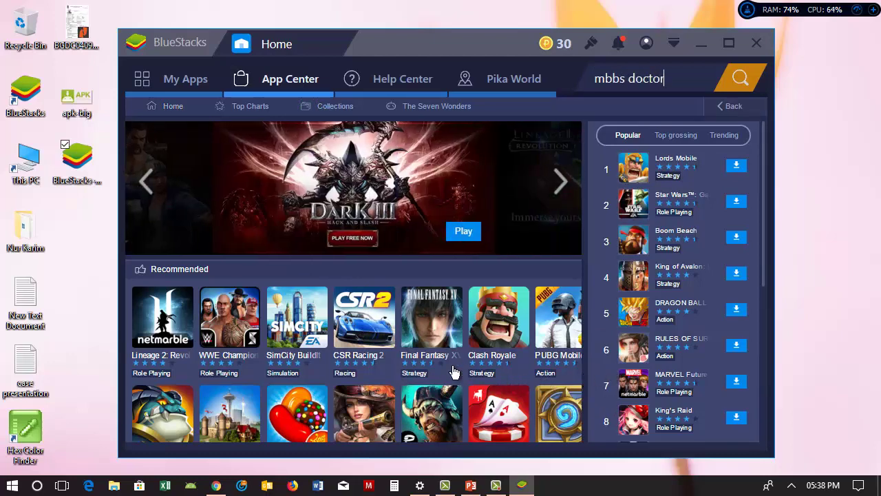
key("Return")
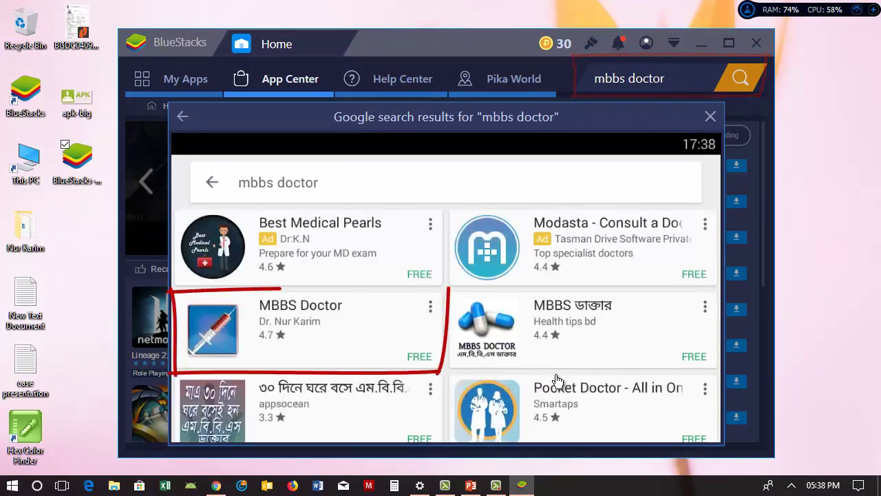
left_click(433, 364)
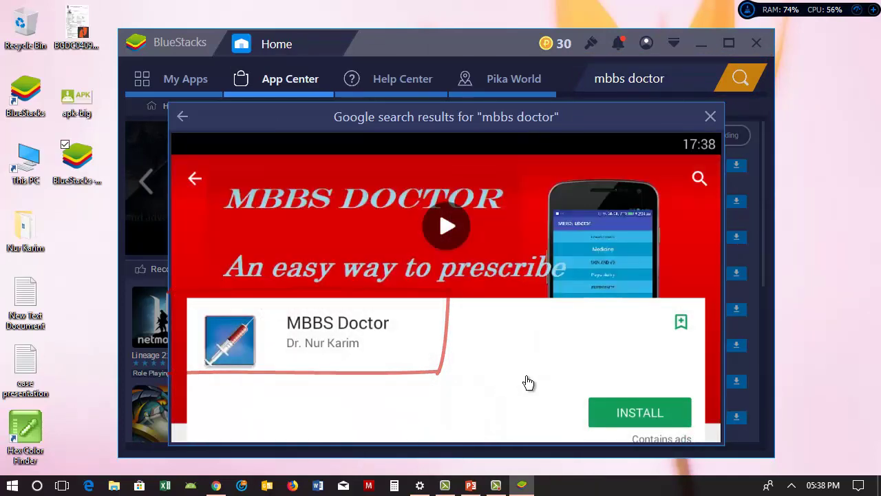
scroll(376, 345, "down", 2)
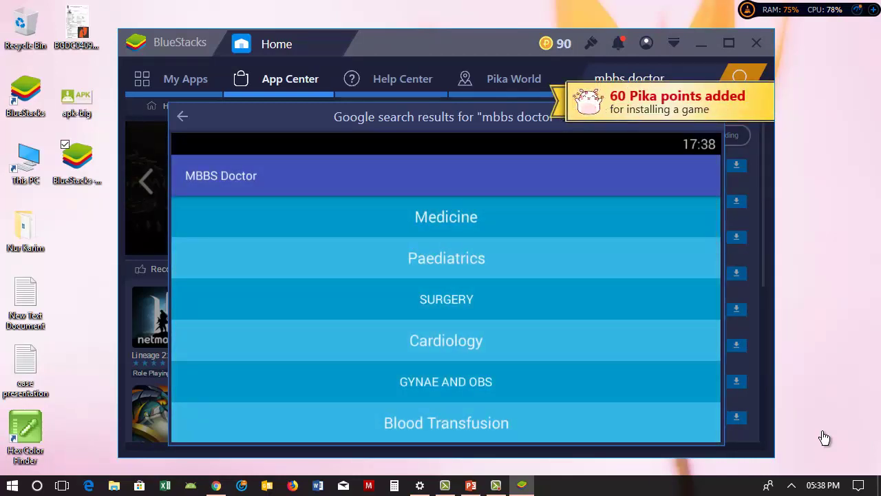
Step: Close the BlueStacks window with Alt+F4 and confirm the exit
scroll(446, 310, "down", 6)
scroll(446, 310, "up", 5)
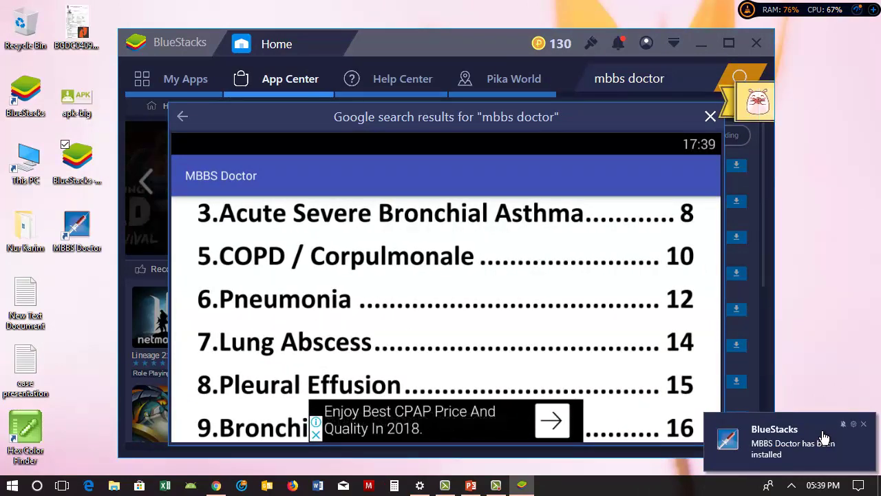
key("alt+F4")
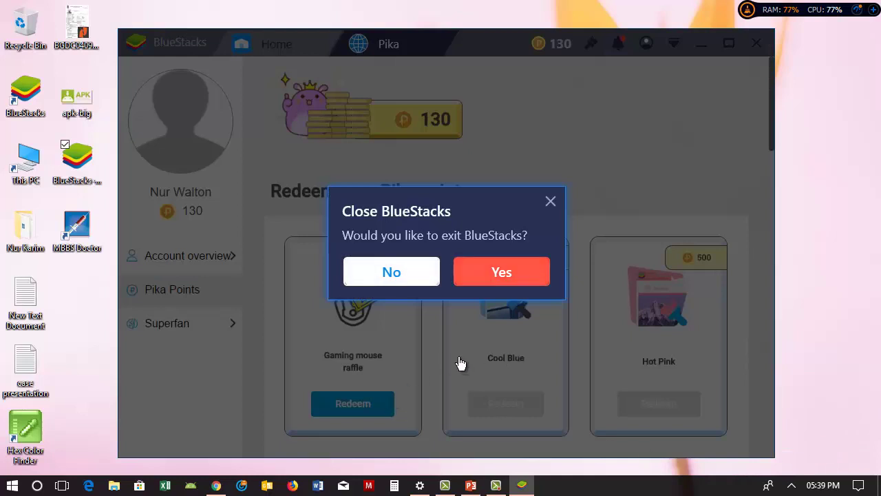
key("Return")
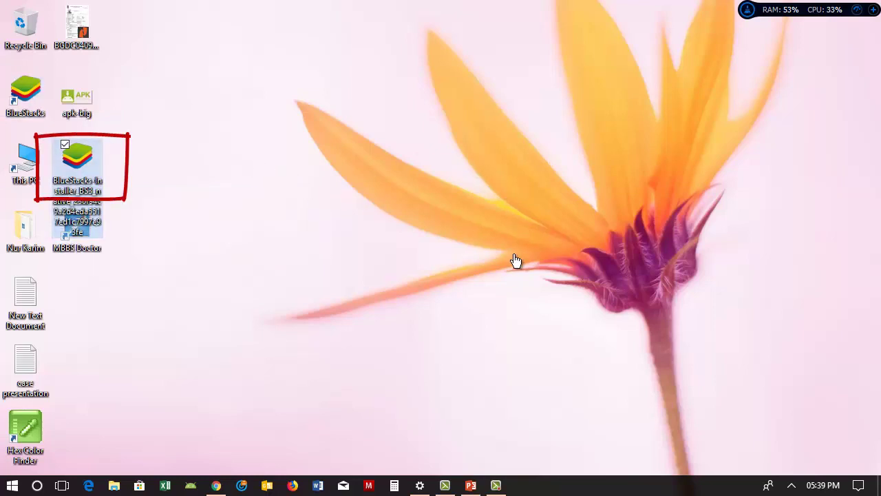
Step: Permanently delete the 284 MB BlueStacks installer with Shift+Delete, then relaunch BlueStacks
key("shift+Delete")
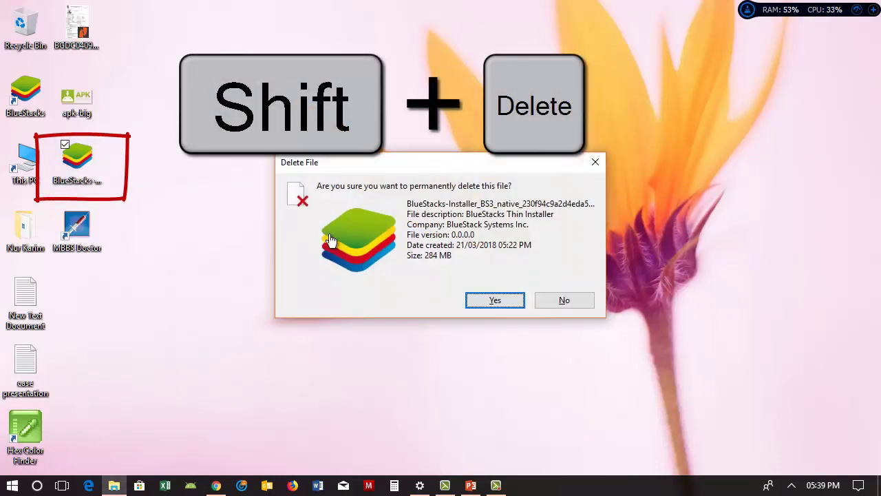
key("Return")
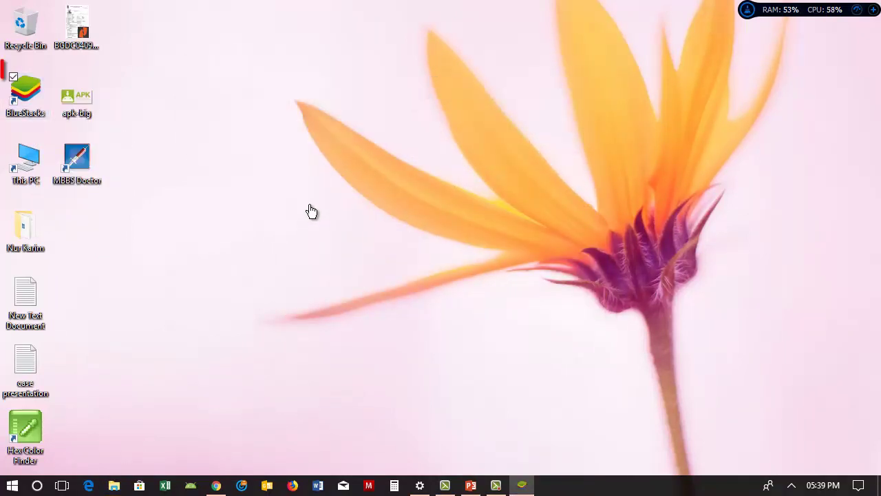
key("Return")
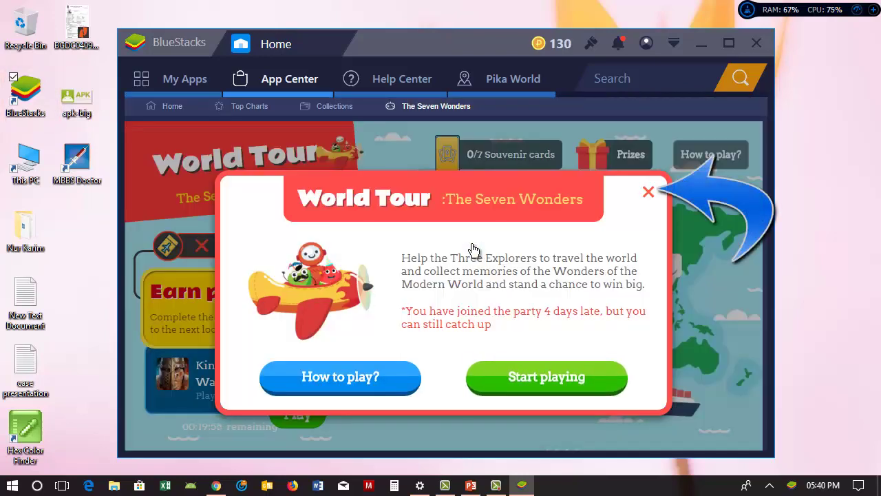
Step: Close the World Tour welcome popup in BlueStacks
key("Escape")
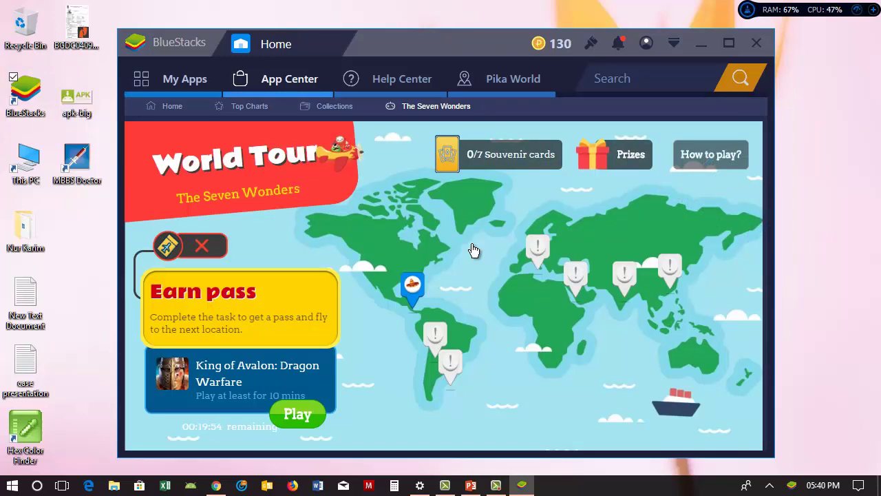